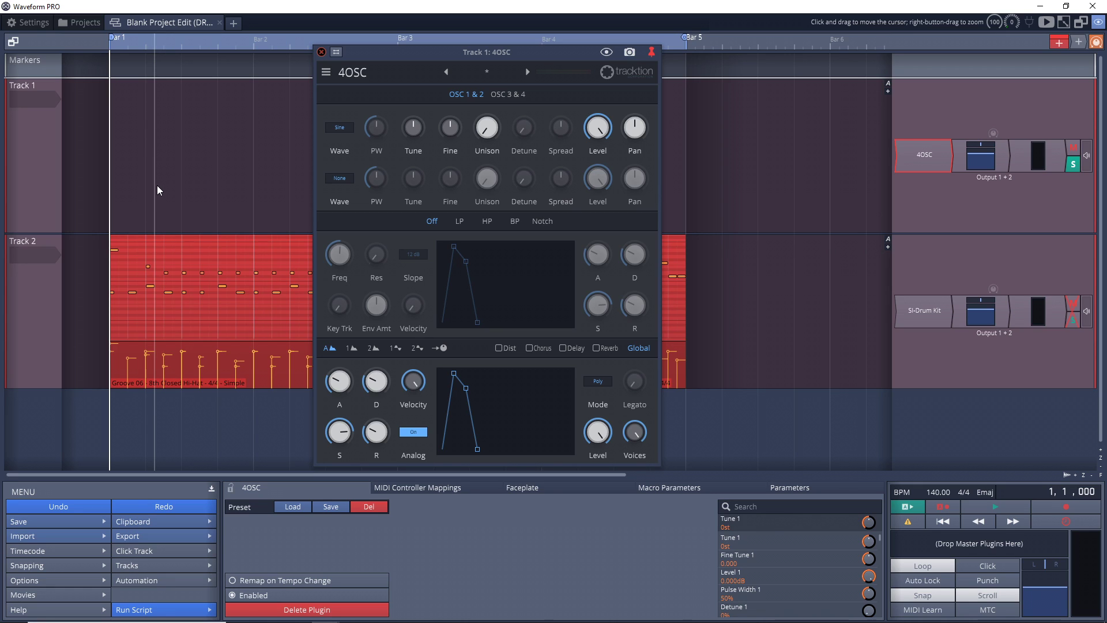
Step: Open Waveform Pro's program Settings, which shows the Appearance options
click(21, 23)
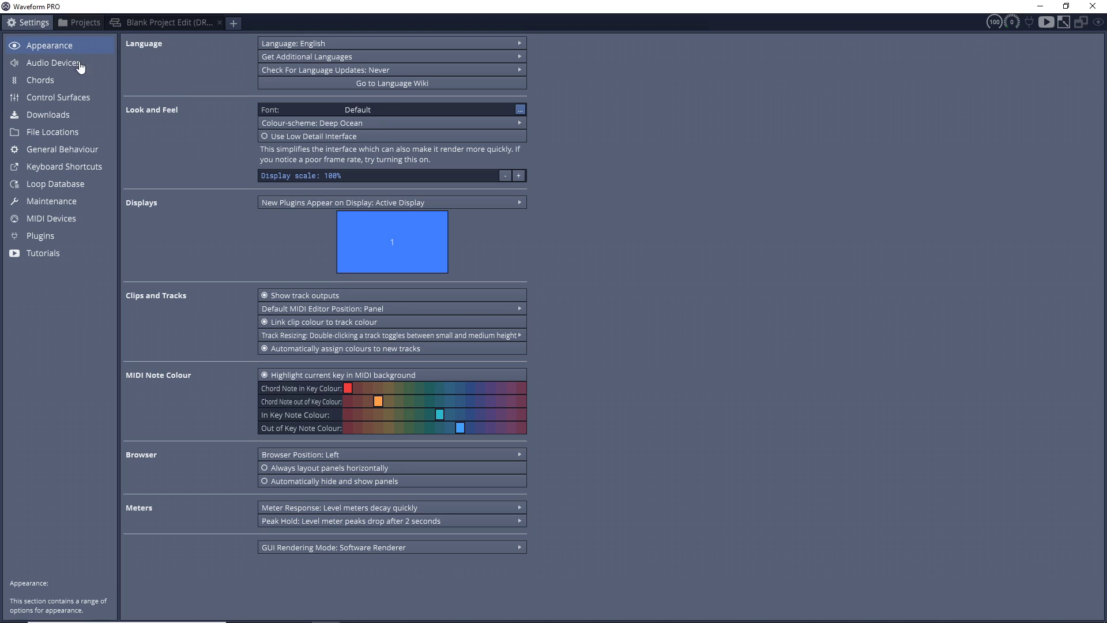
Step: Create a virtual MIDI input named QWERTY in MIDI Devices settings and go back to the edit
click(49, 218)
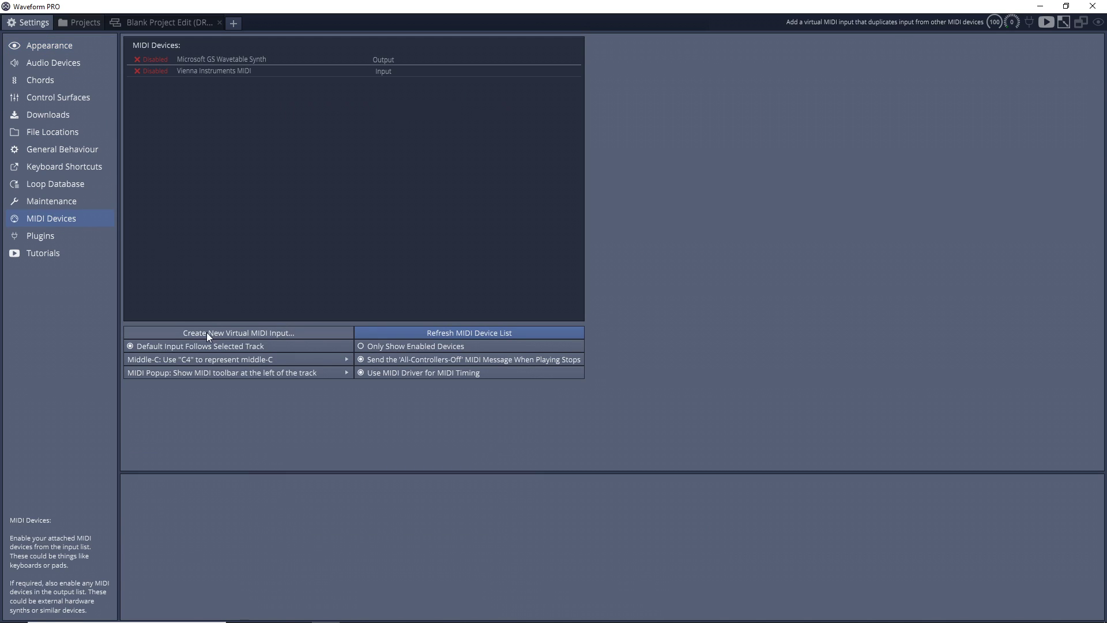
click(236, 333)
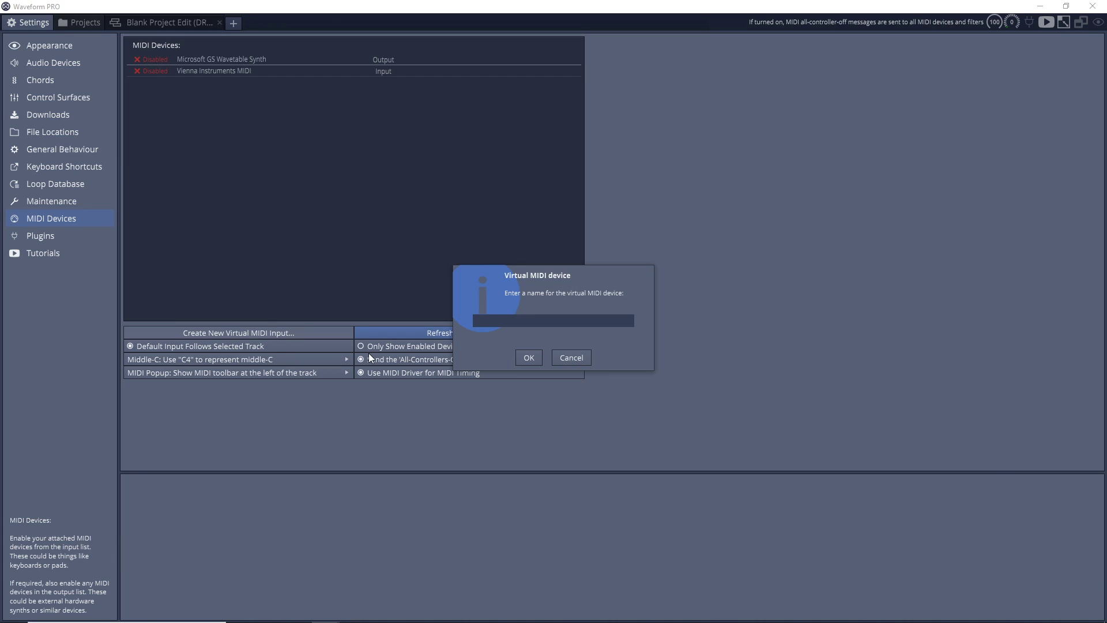
text(QWERTY)
click(528, 358)
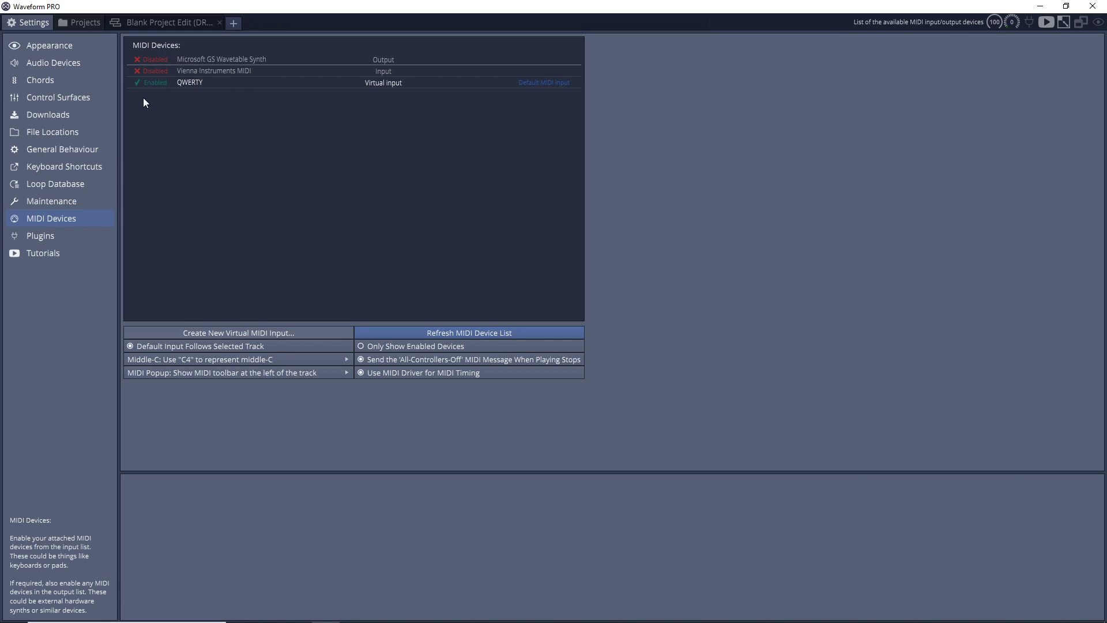
click(145, 22)
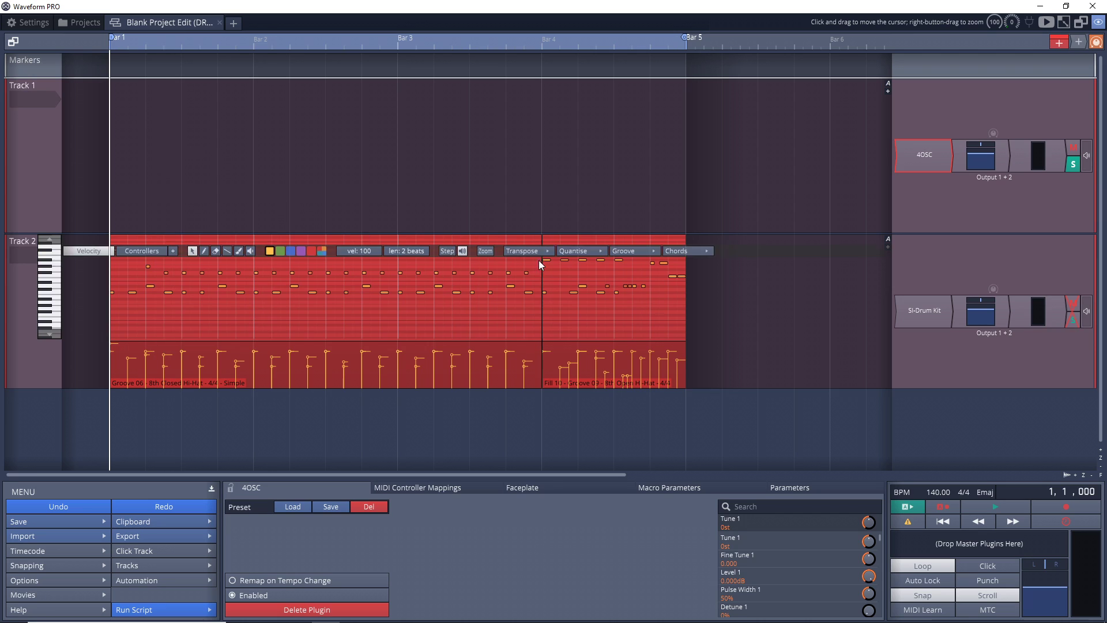
Step: Set Track 1's input device to the QWERTY virtual MIDI input
double_click(935, 162)
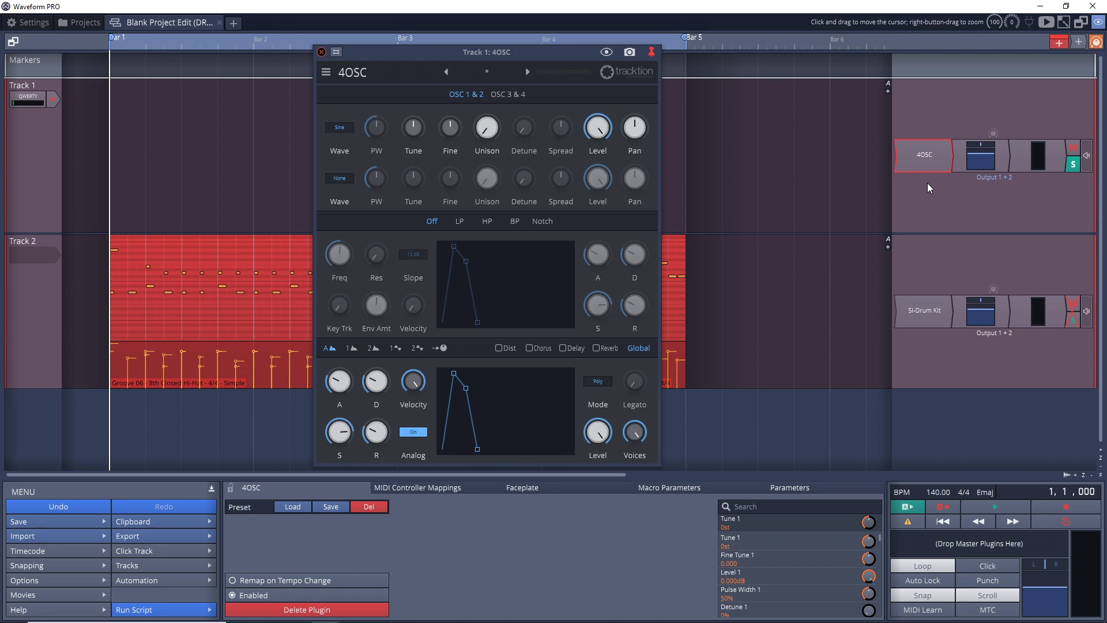
click(321, 52)
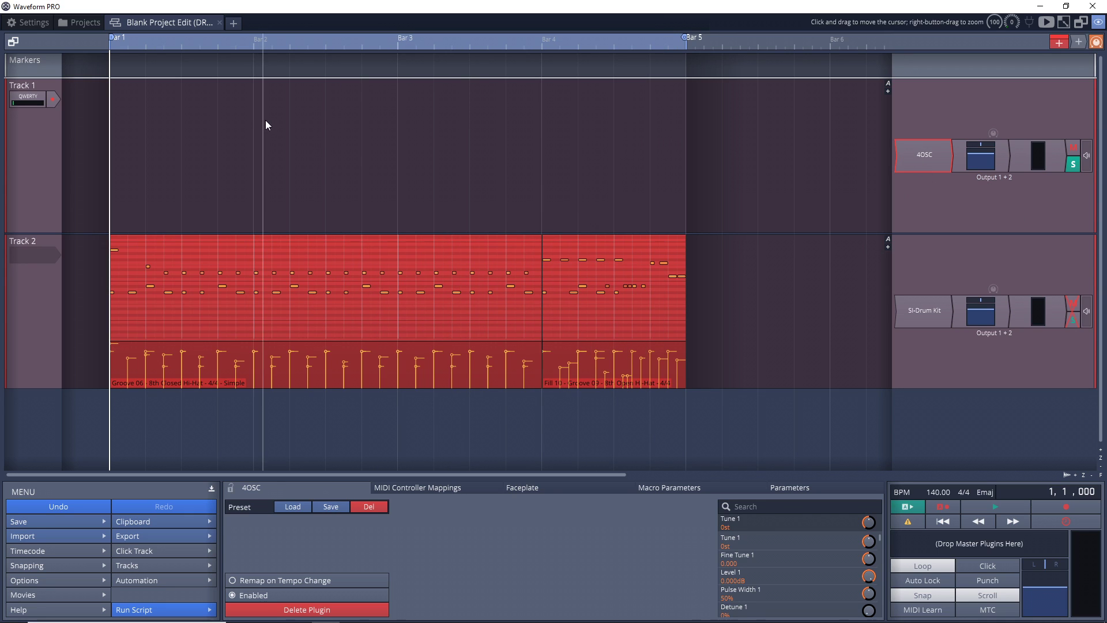
click(34, 98)
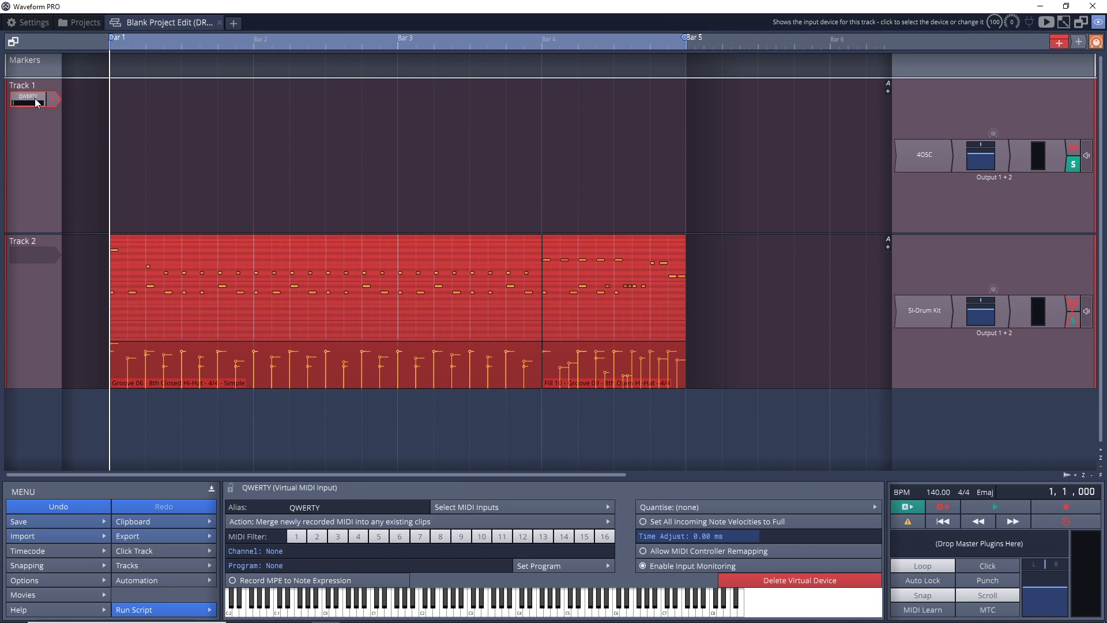
click(35, 98)
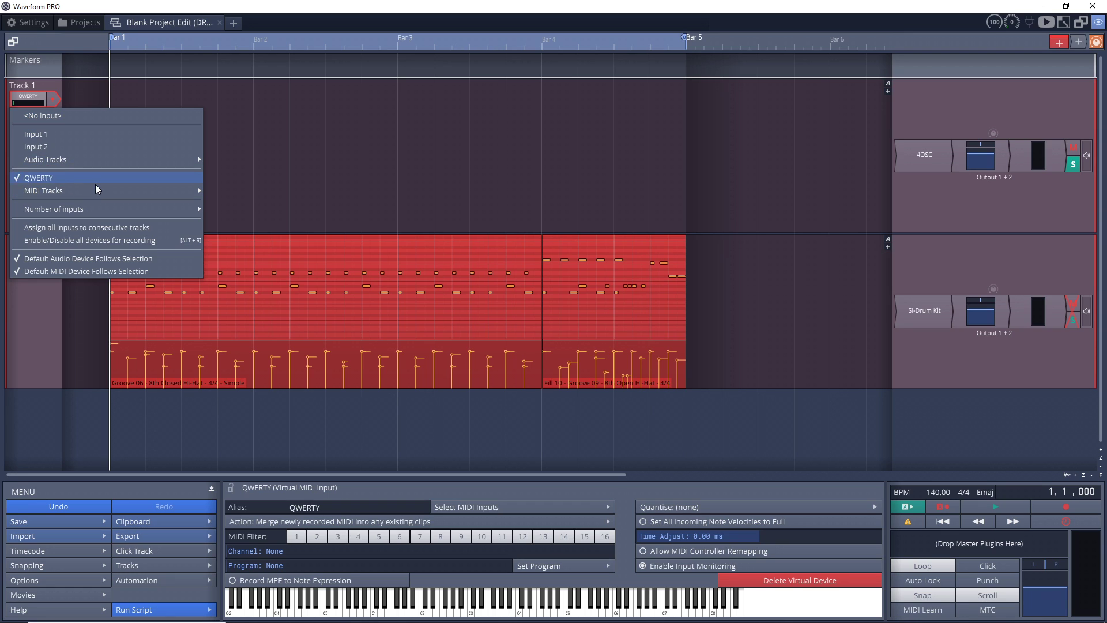
click(25, 118)
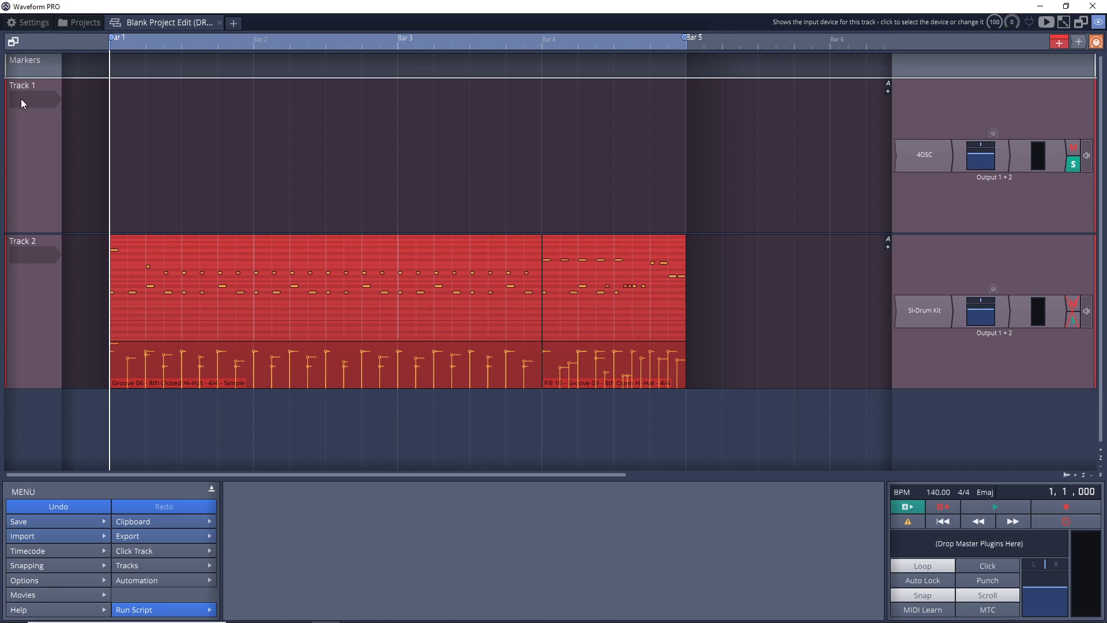
click(25, 96)
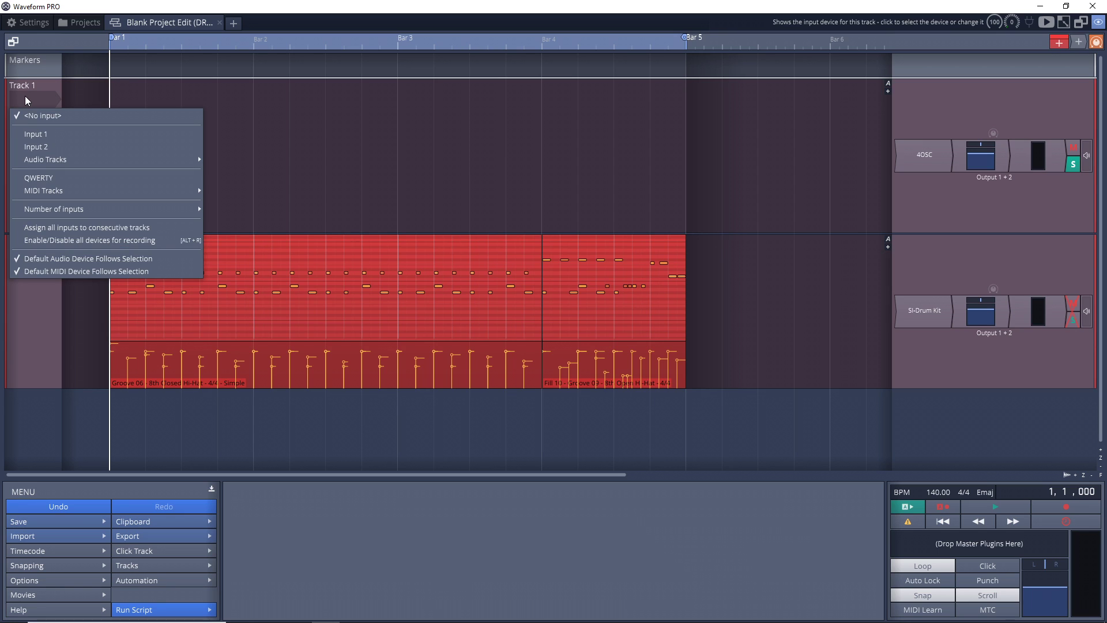
click(42, 177)
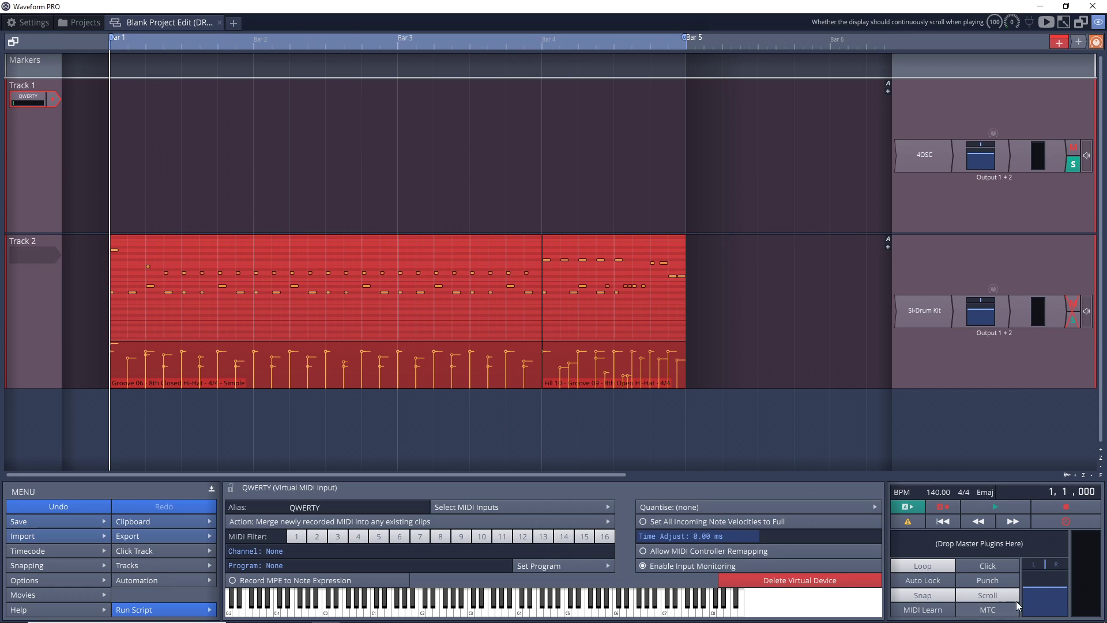
Step: Turn on playhead following, play a test note, and collapse the bottom properties panel
click(984, 597)
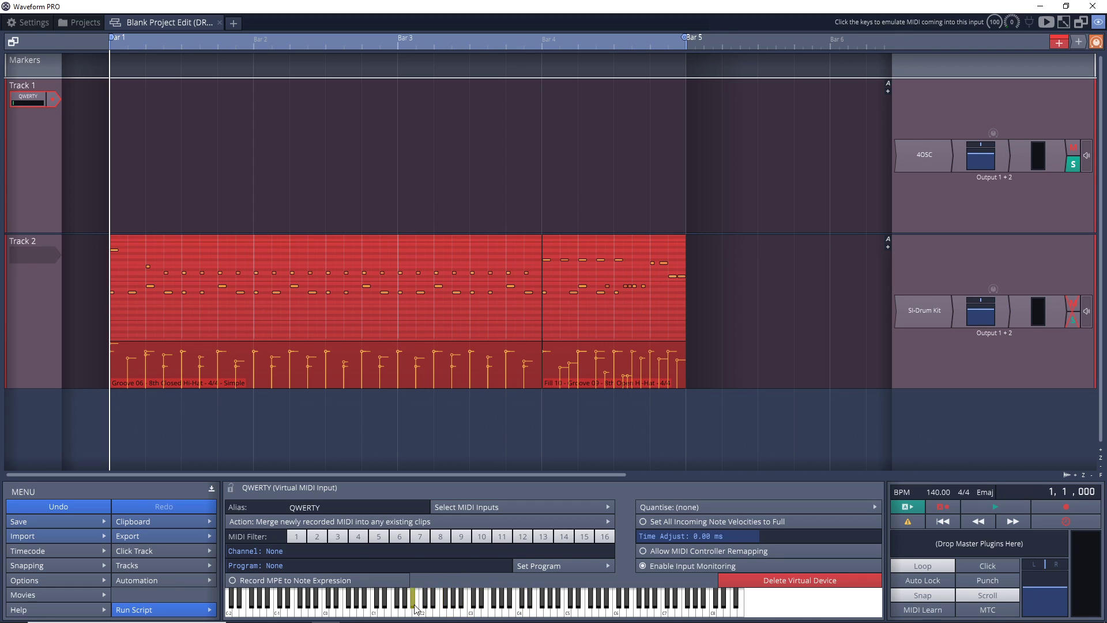
click(443, 612)
click(211, 488)
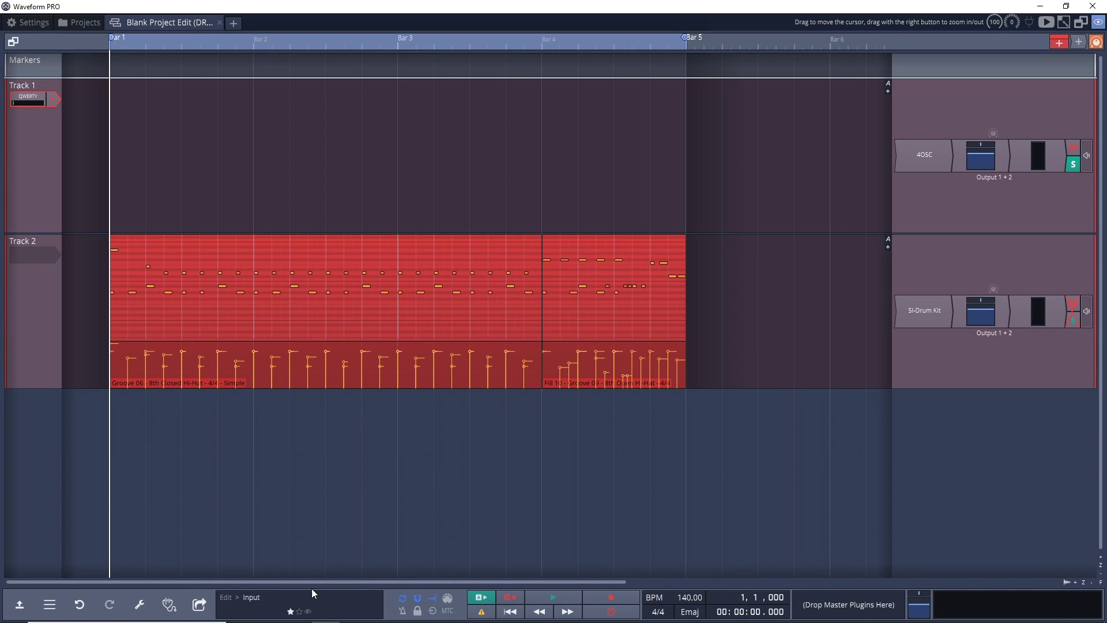
Step: Expand the bottom panel and play test notes with the A, S, F and G keys
click(20, 605)
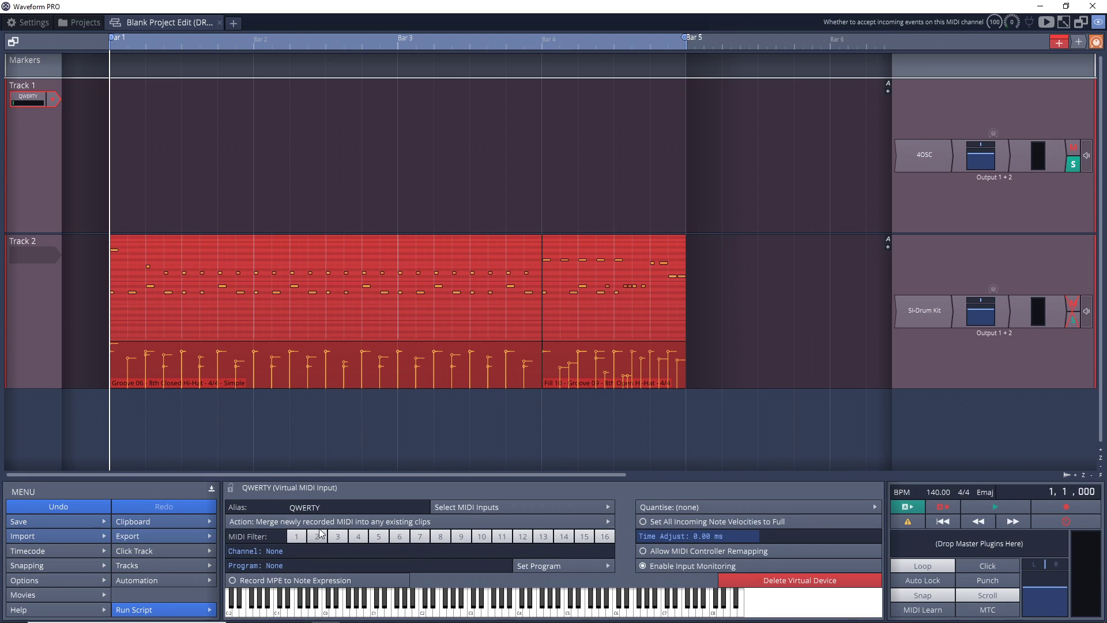
click(470, 616)
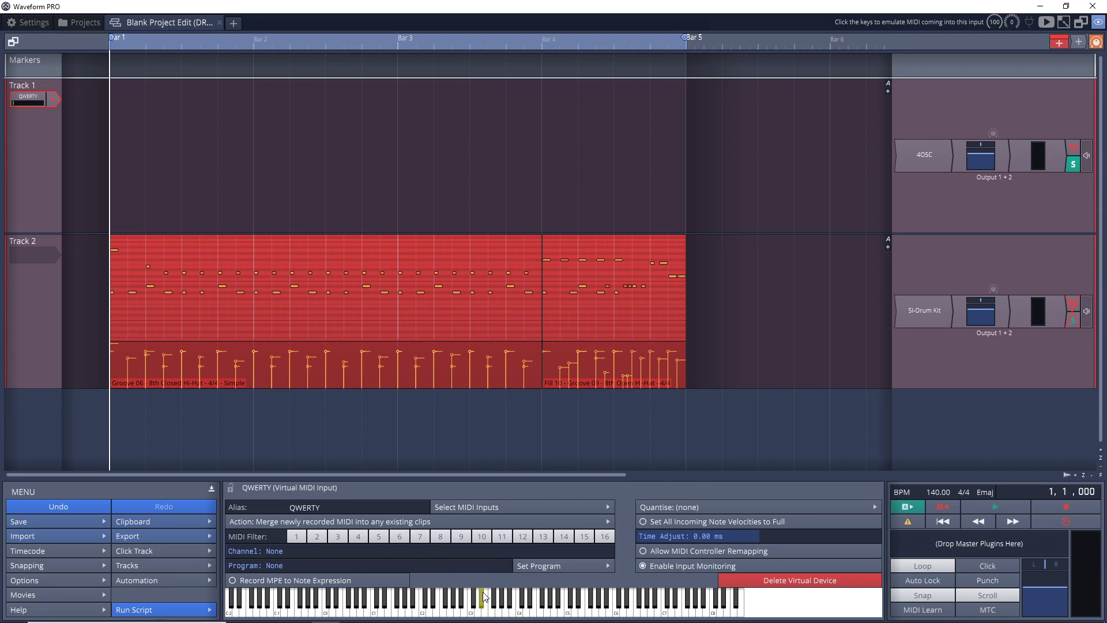
key(a)
key(s)
key(f)
key(g)
Step: Place the playhead in bar 3 and play several notes on the on-screen piano
click(434, 165)
click(415, 194)
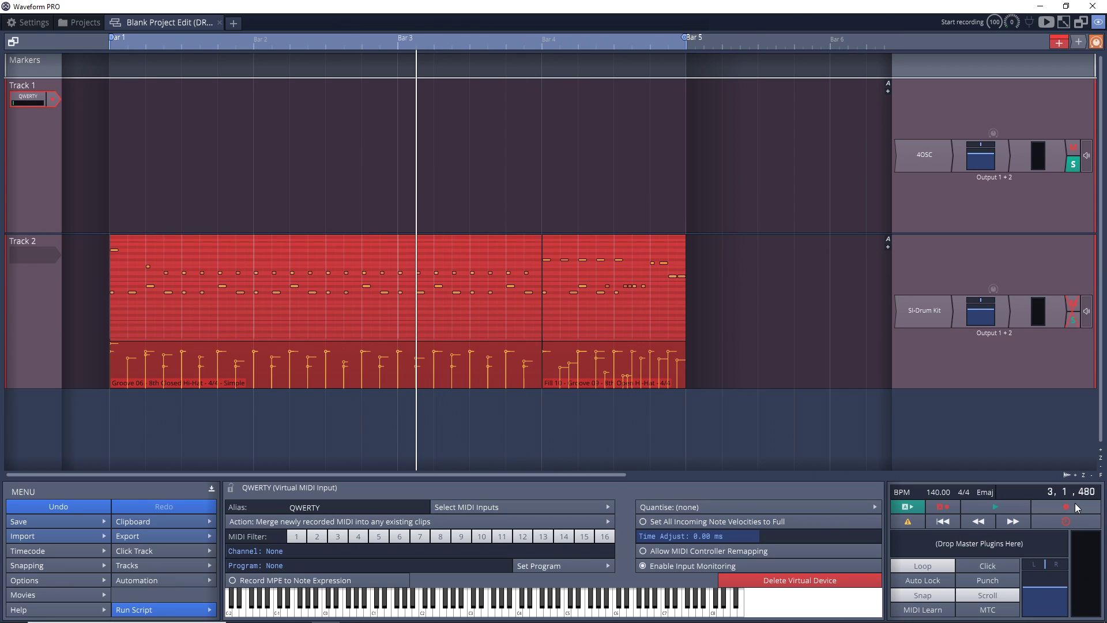
click(473, 603)
click(486, 605)
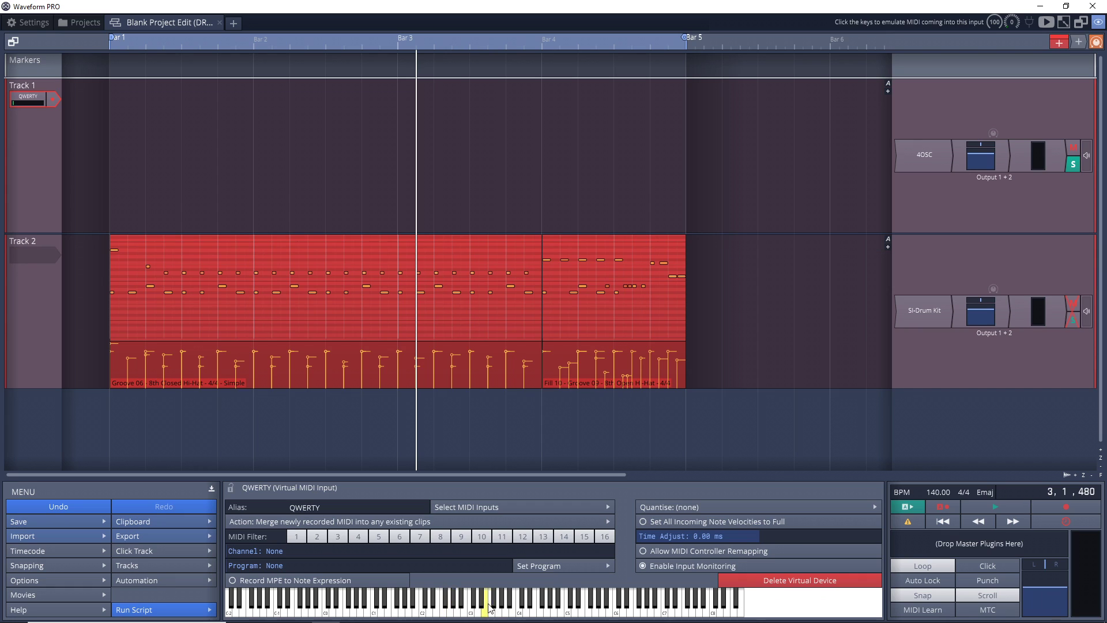
click(472, 603)
click(490, 604)
click(507, 604)
click(545, 604)
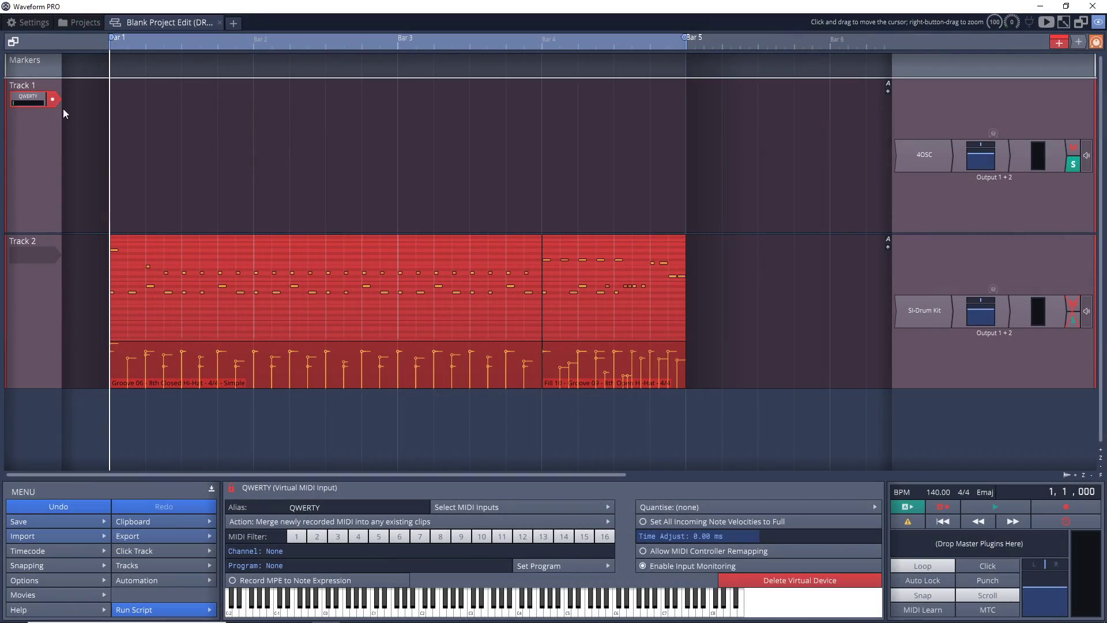
Step: Warm up with a few virtual piano notes and the A and D keys
click(468, 597)
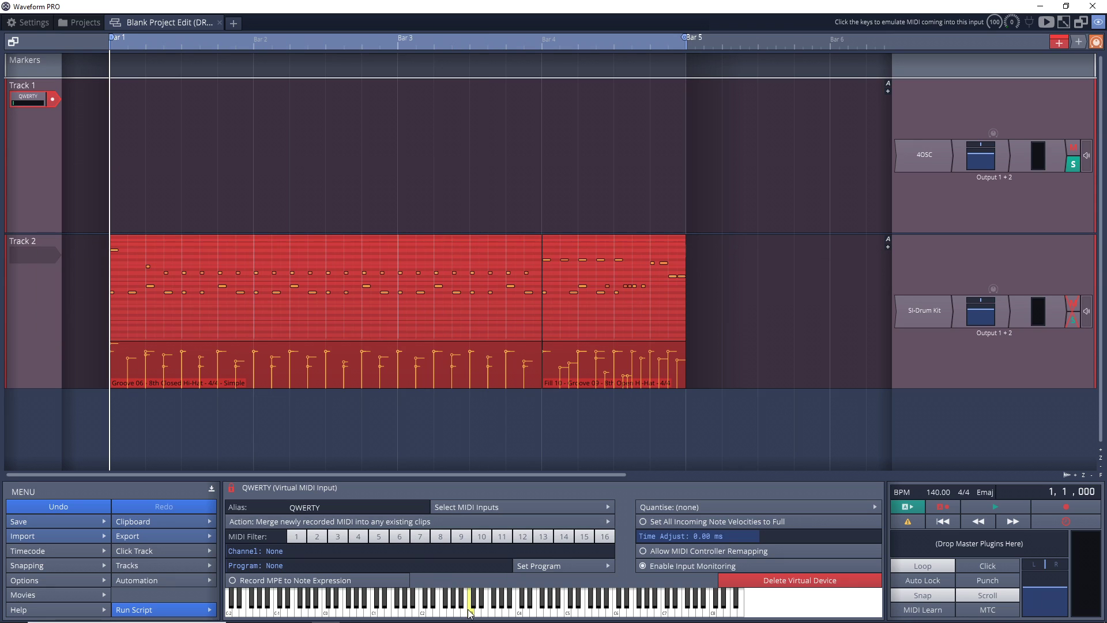
click(484, 597)
click(480, 598)
key(a)
key(d)
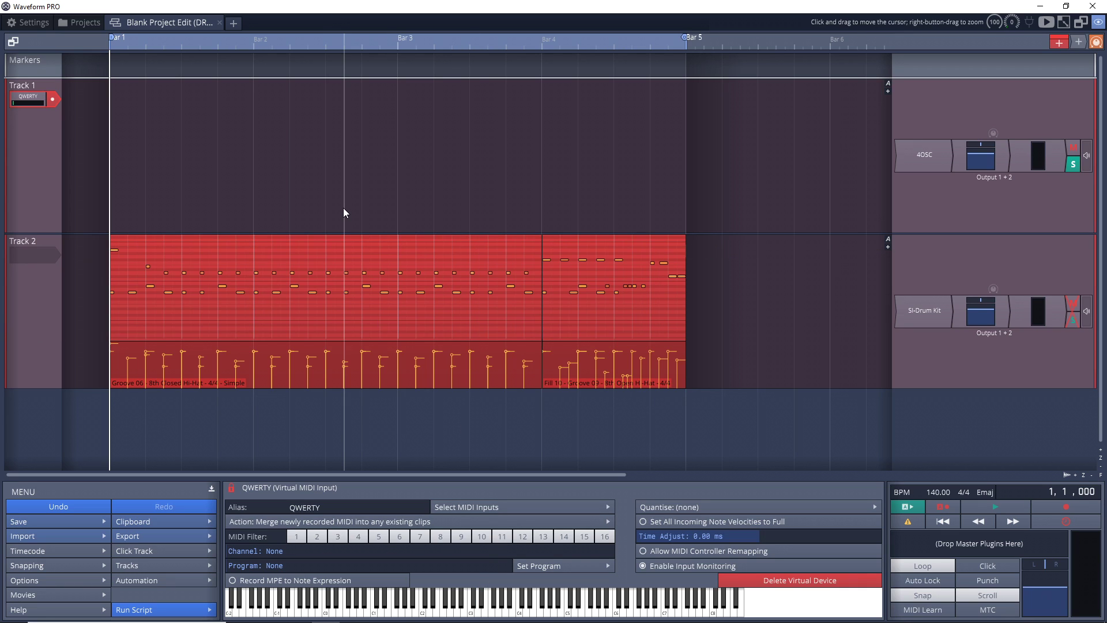
Step: Record D and A notes onto Track 1 with R, then stop with Space
key(r)
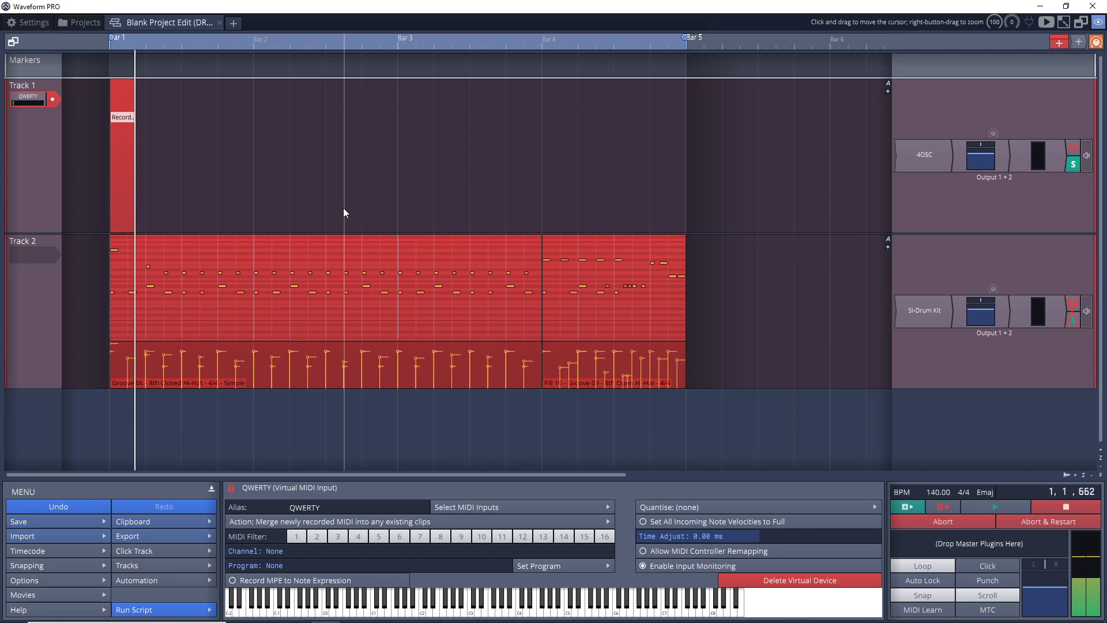
key(d)
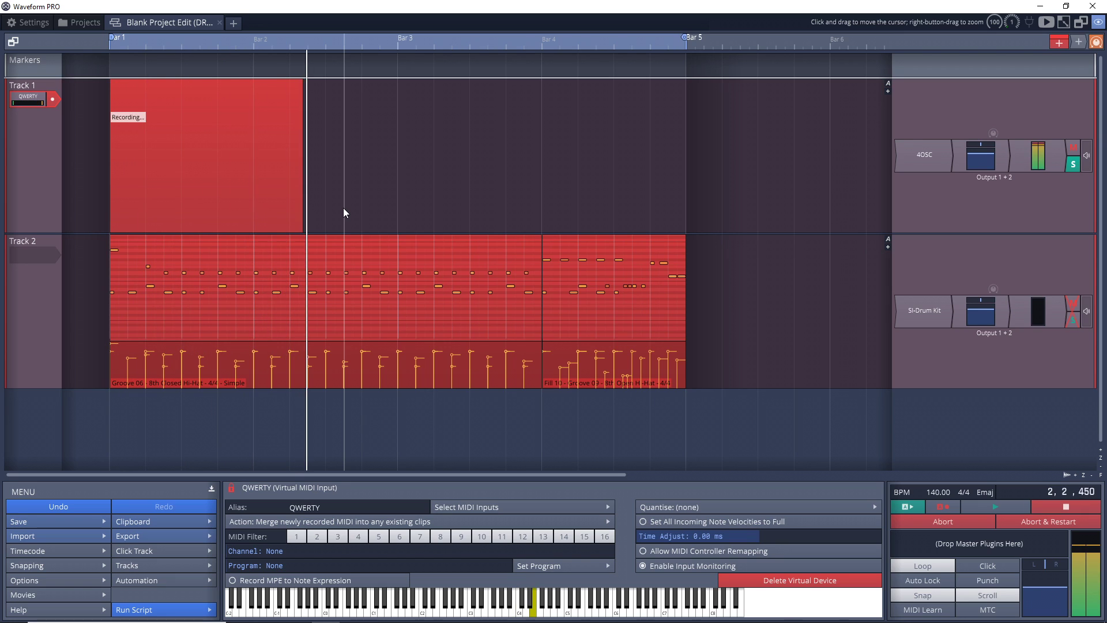
key(a)
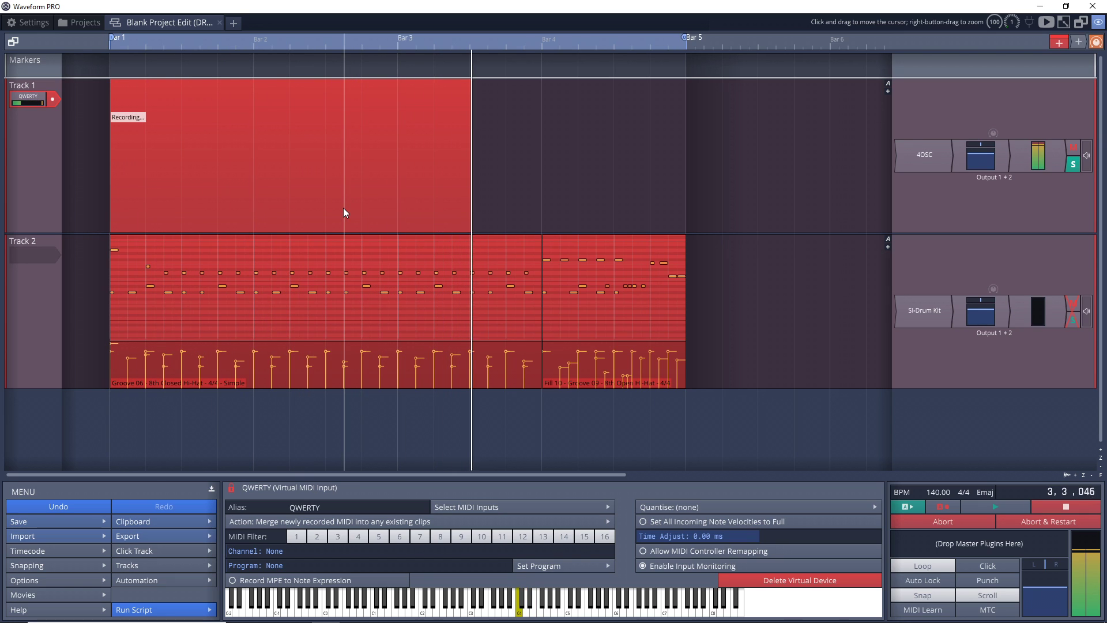
key(space)
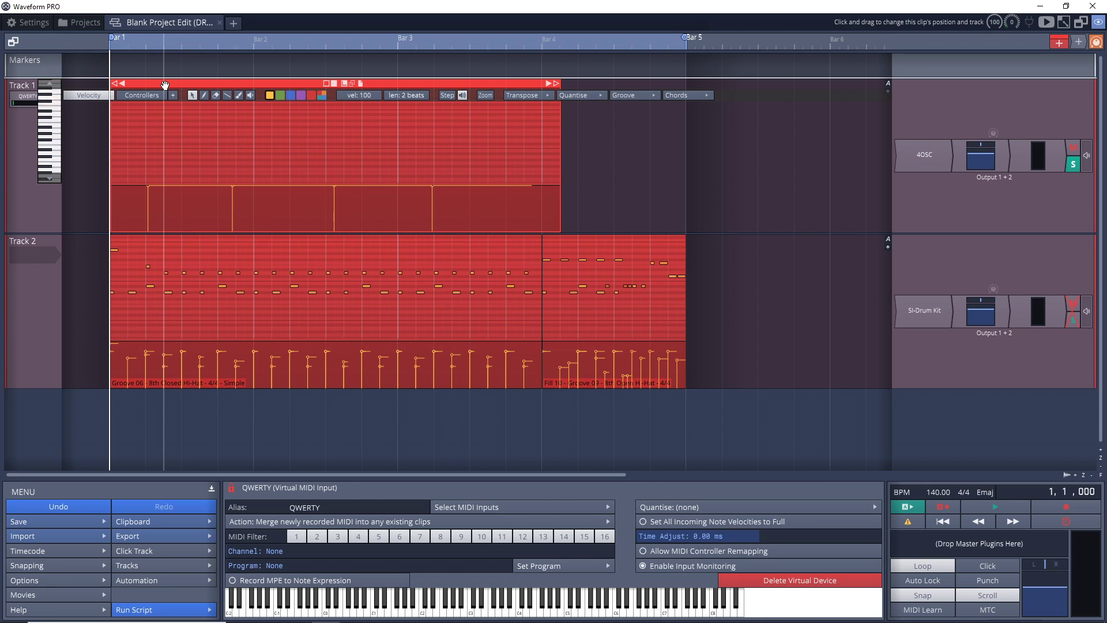
Step: Open the recorded clip in the piano roll and show the first C5 note's MIDI event details
double_click(164, 86)
scroll(490, 334, up, 1)
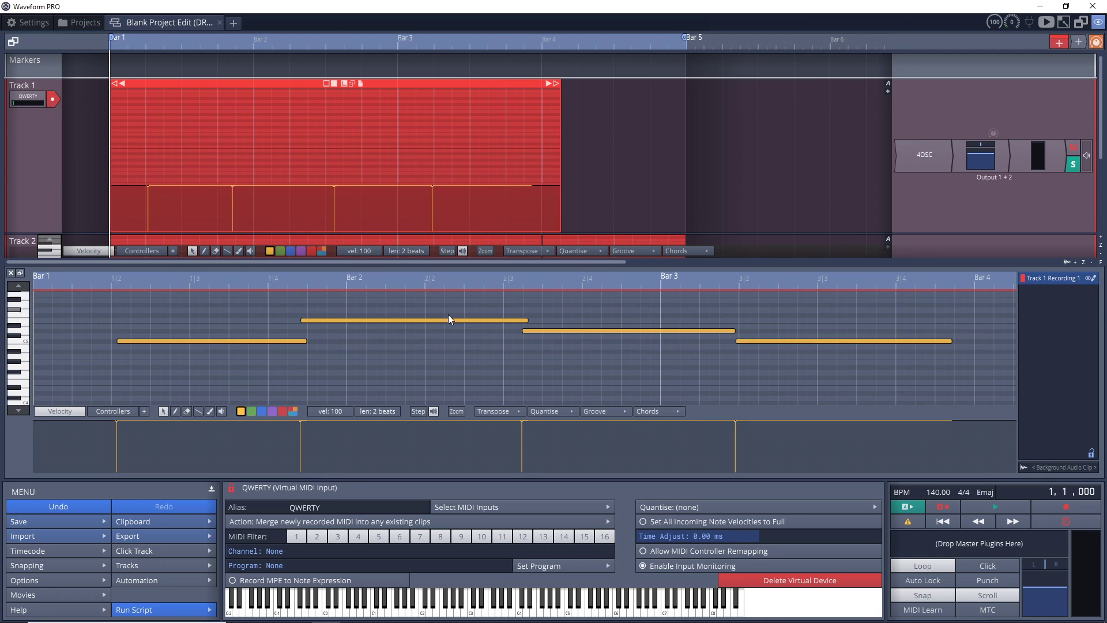
click(297, 341)
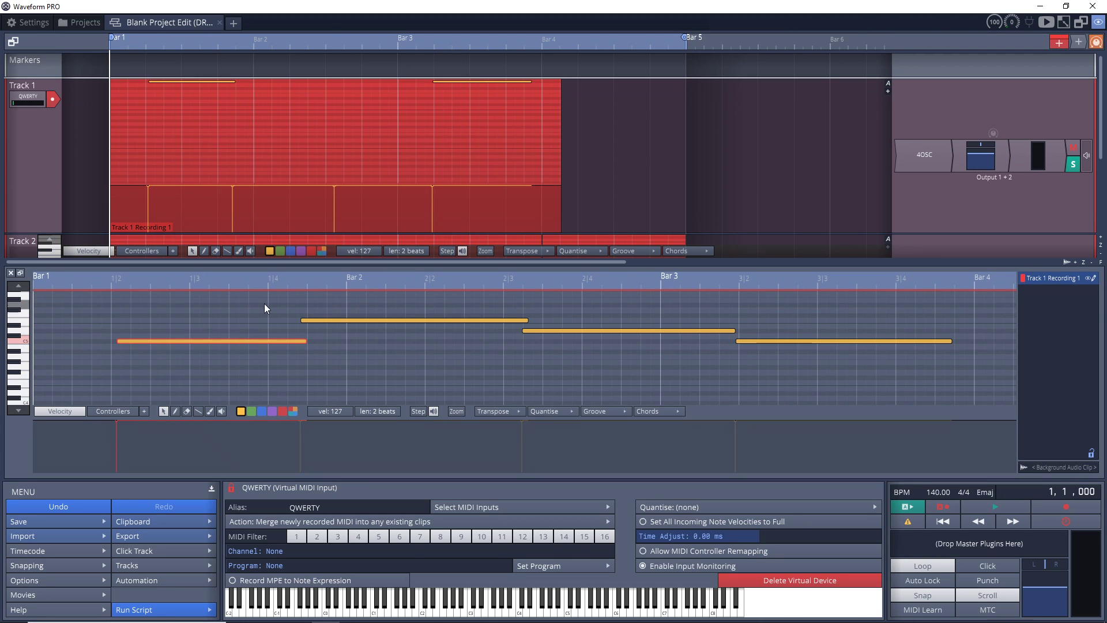
click(231, 488)
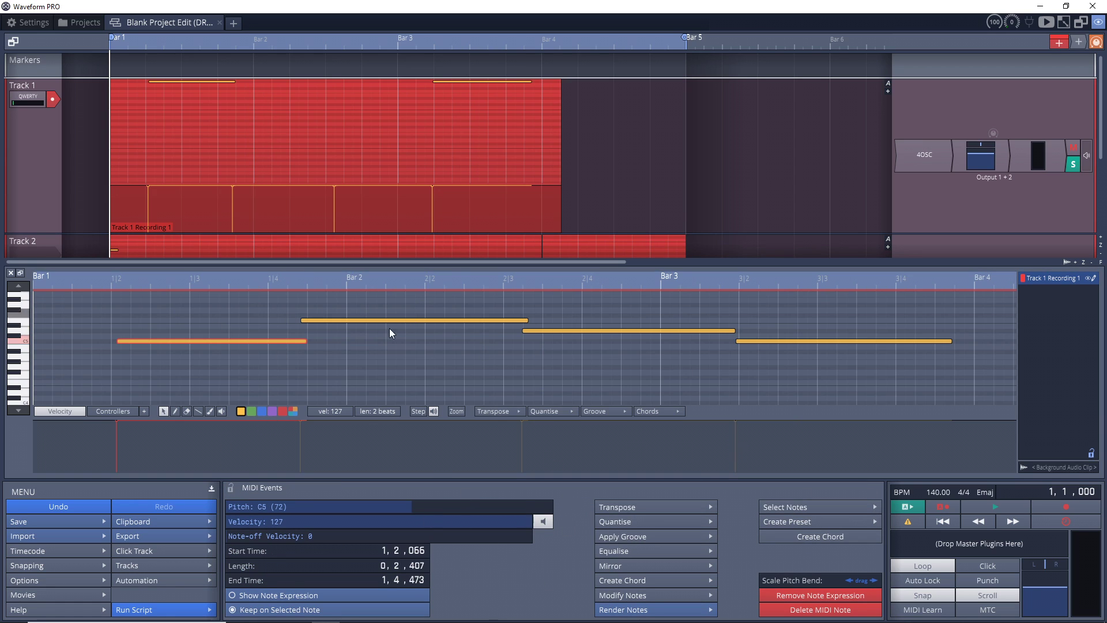
Step: Snap the first note to start at 1,2,000 and shift the D5 note slightly later
drag(153, 340, 147, 340)
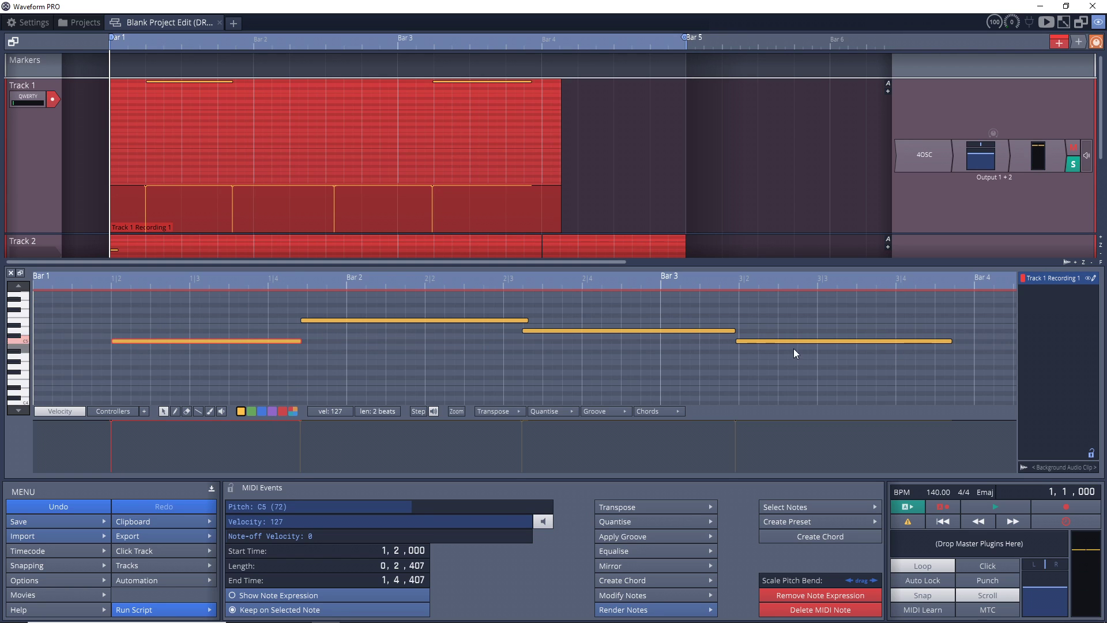
drag(612, 330, 624, 329)
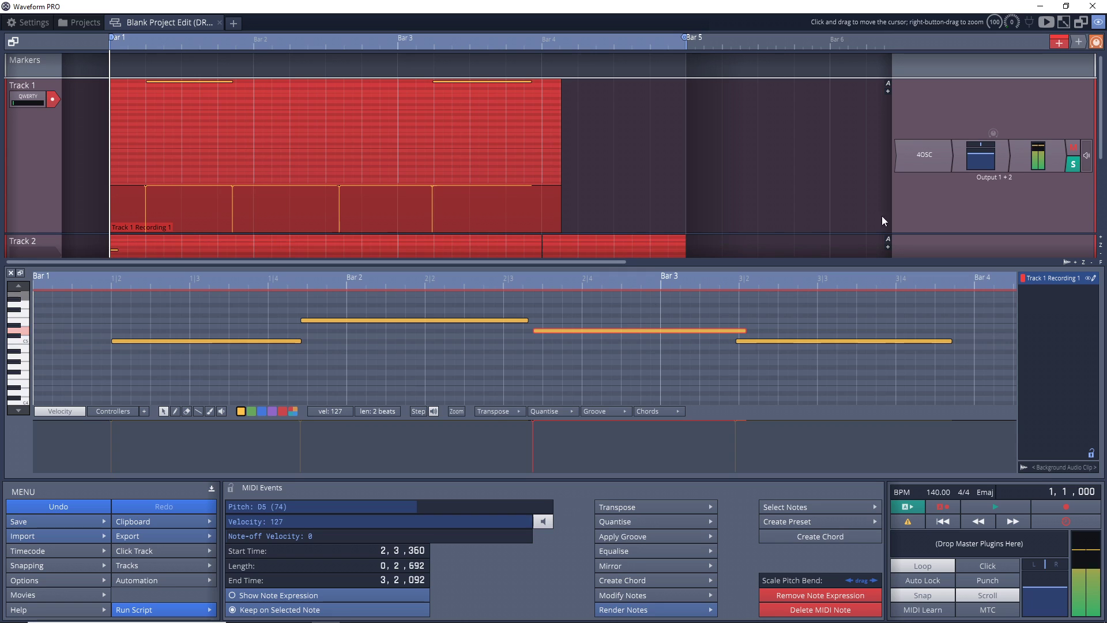
double_click(941, 151)
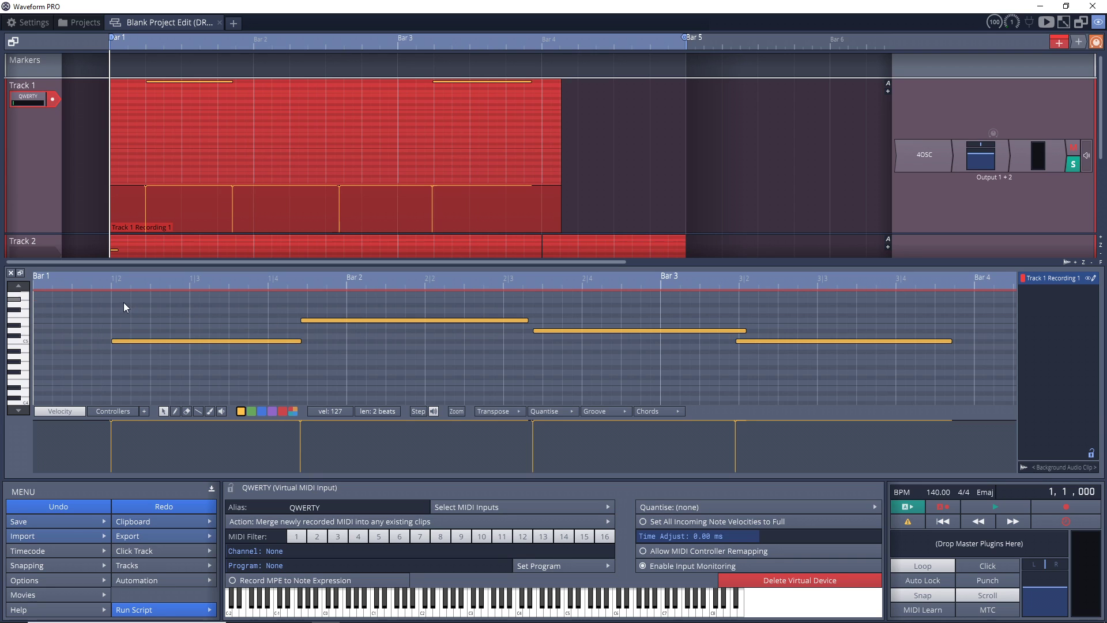
Step: Select all four notes and lower them an octave, first note from C5 to C4
drag(111, 292, 848, 355)
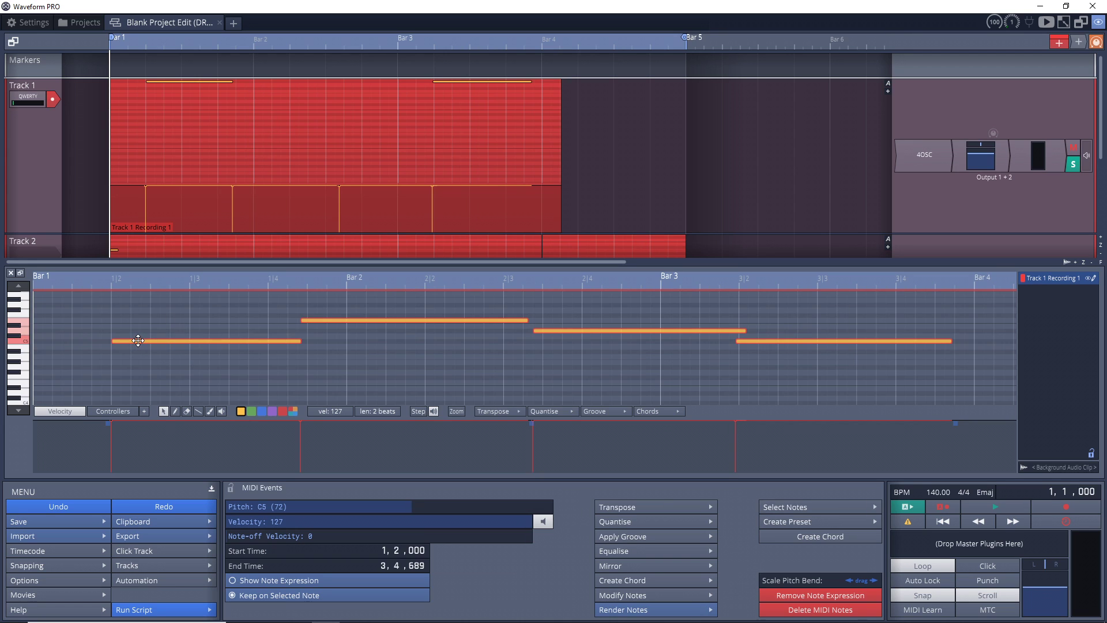
drag(137, 340, 169, 392)
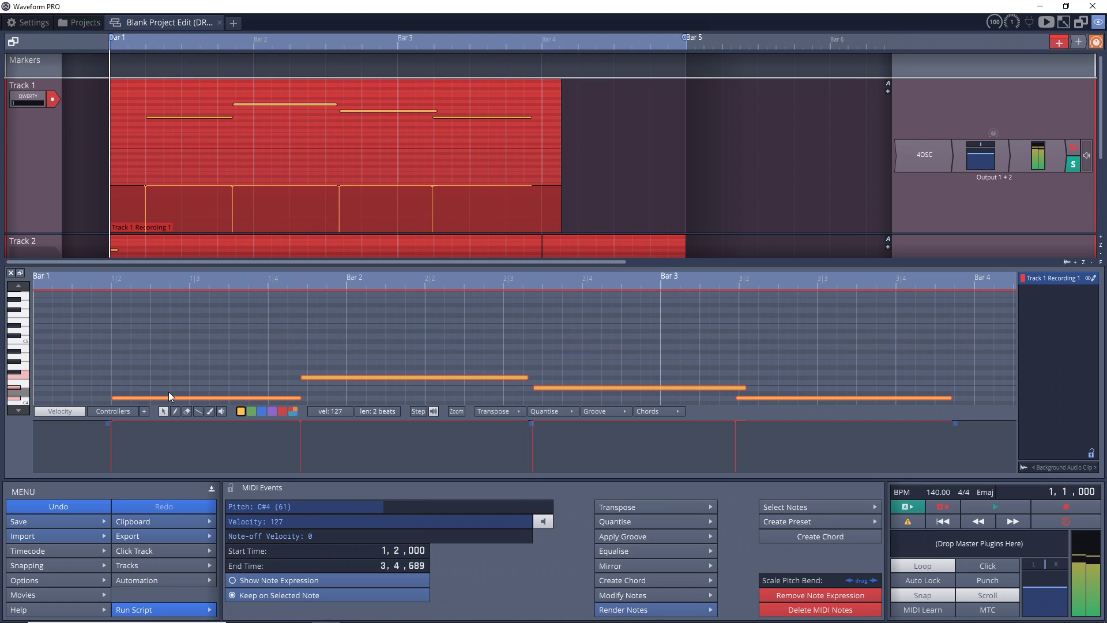
key(Down)
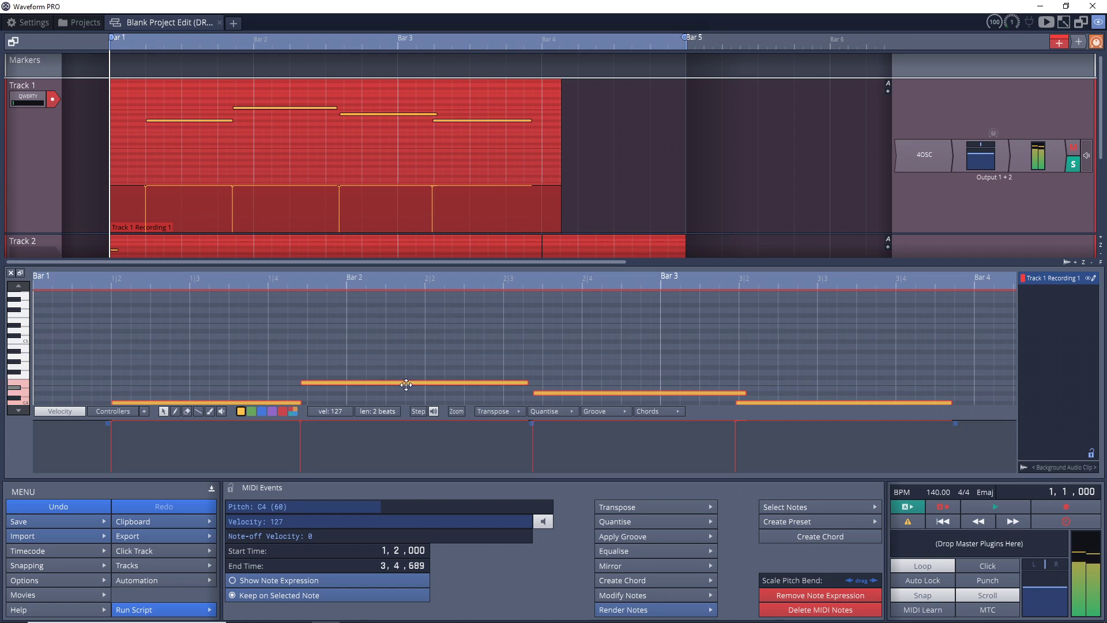
scroll(276, 357, down, 2)
scroll(162, 343, up, 1)
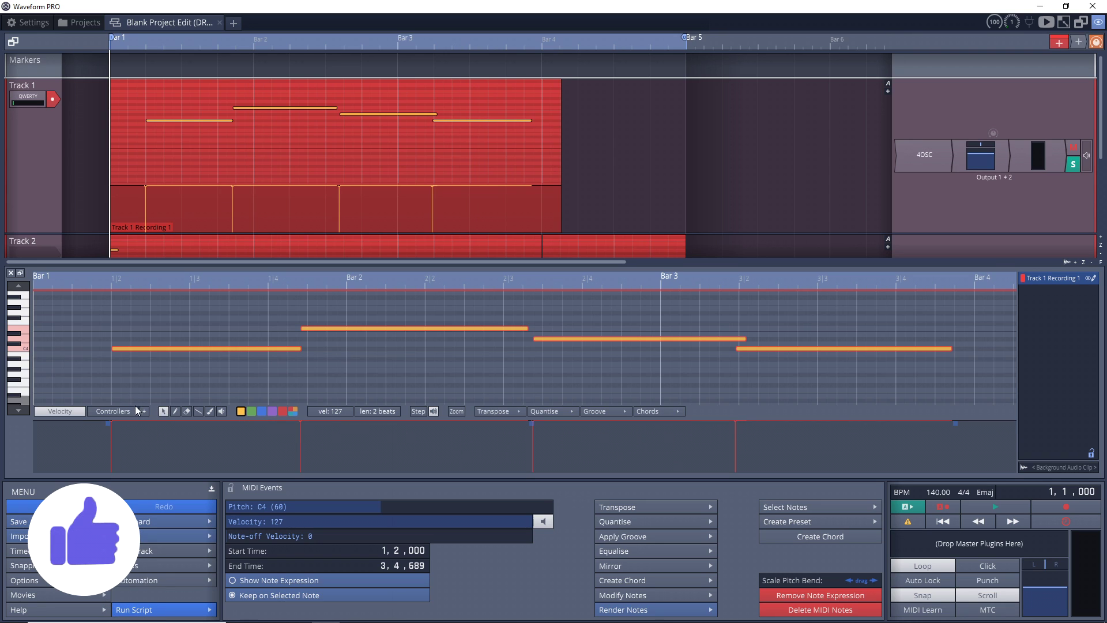
Step: Adjust the four notes in the Velocity lane to 87, 111, 112 and 86
click(146, 339)
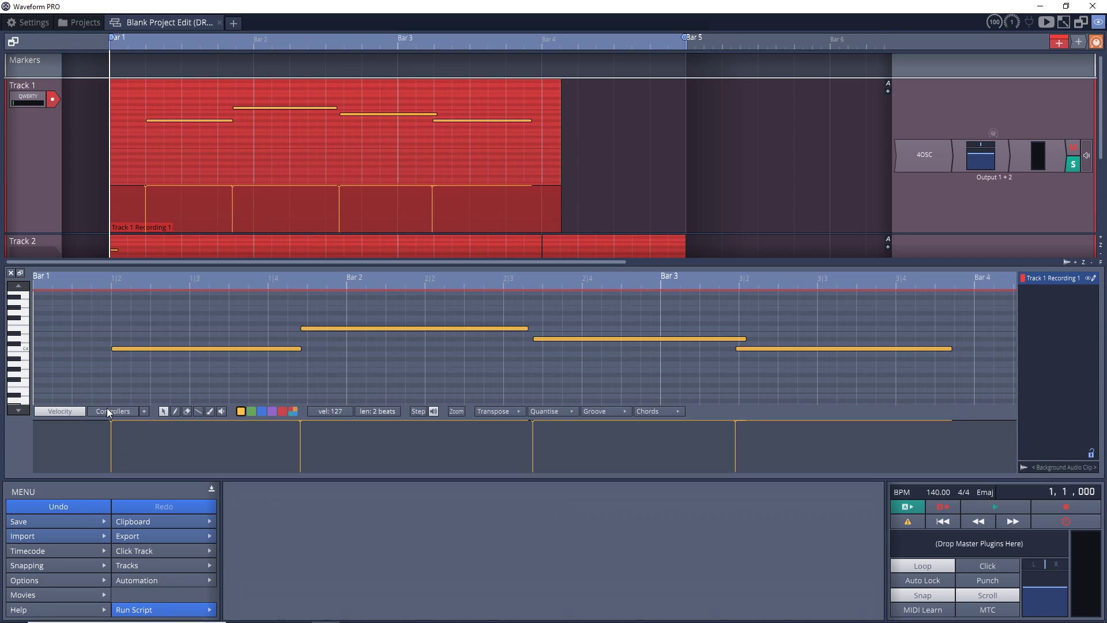
drag(144, 421, 150, 436)
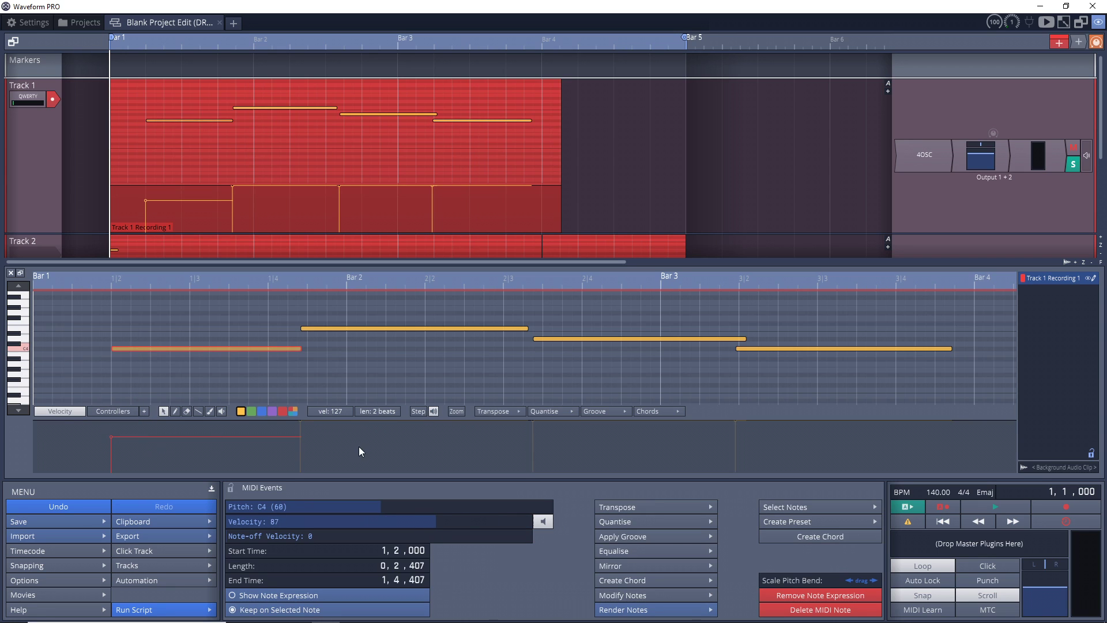
drag(350, 423, 350, 444)
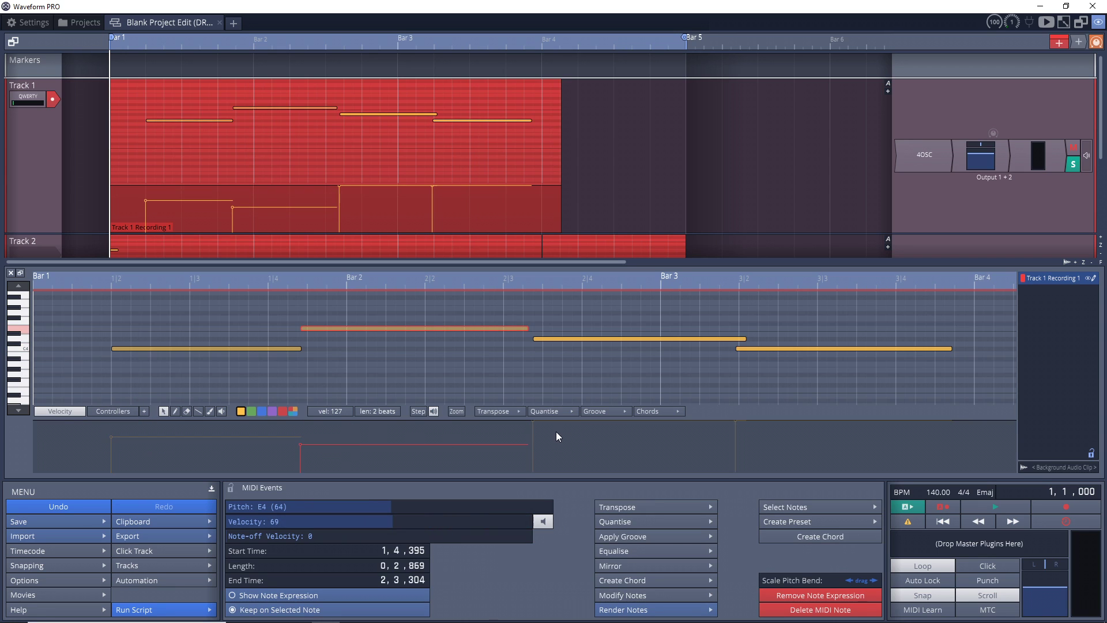
drag(556, 424, 557, 427)
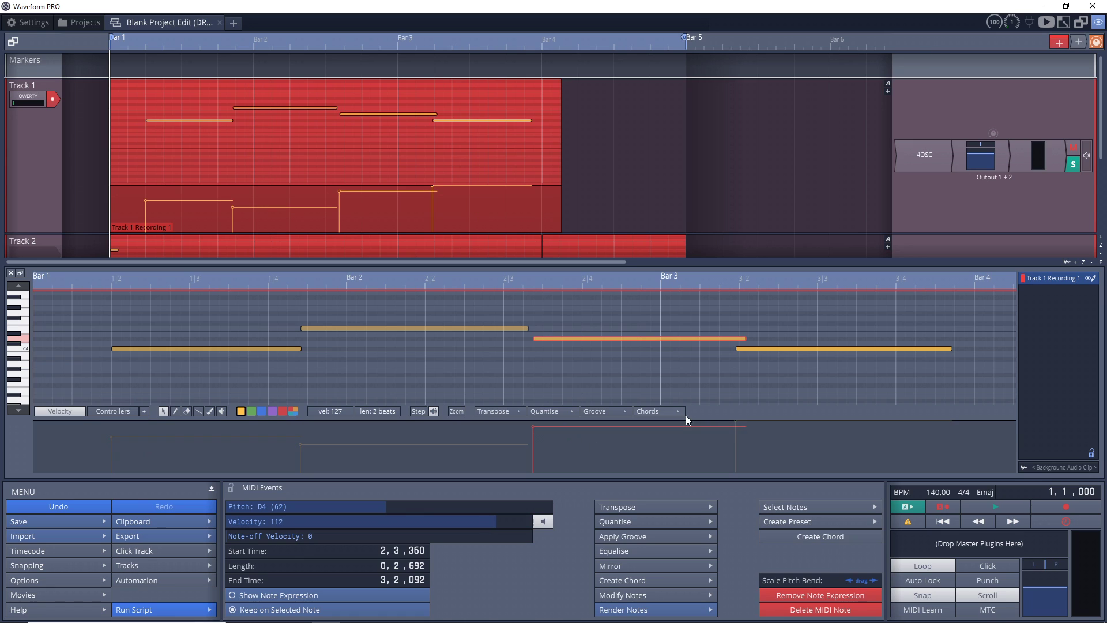
click(747, 421)
drag(747, 421, 743, 437)
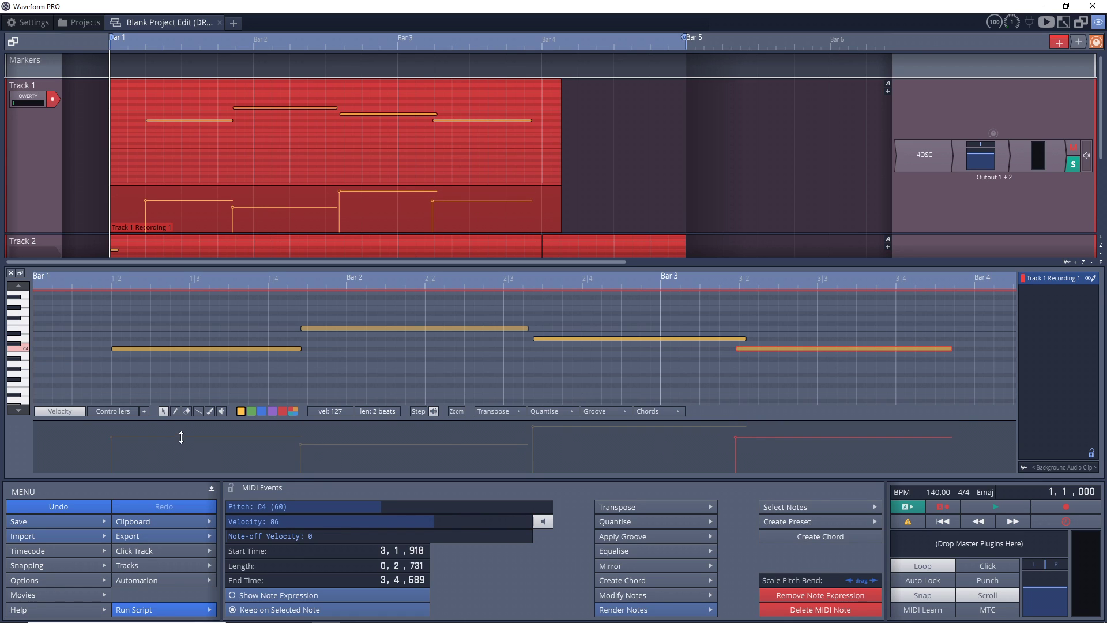
drag(184, 437, 184, 432)
drag(341, 445, 340, 427)
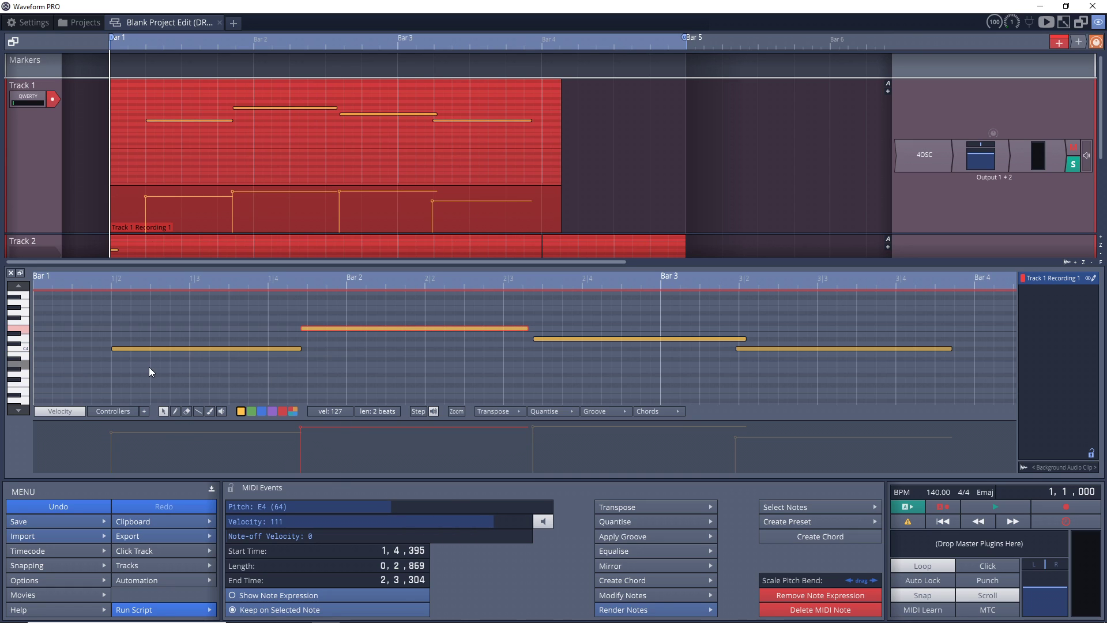